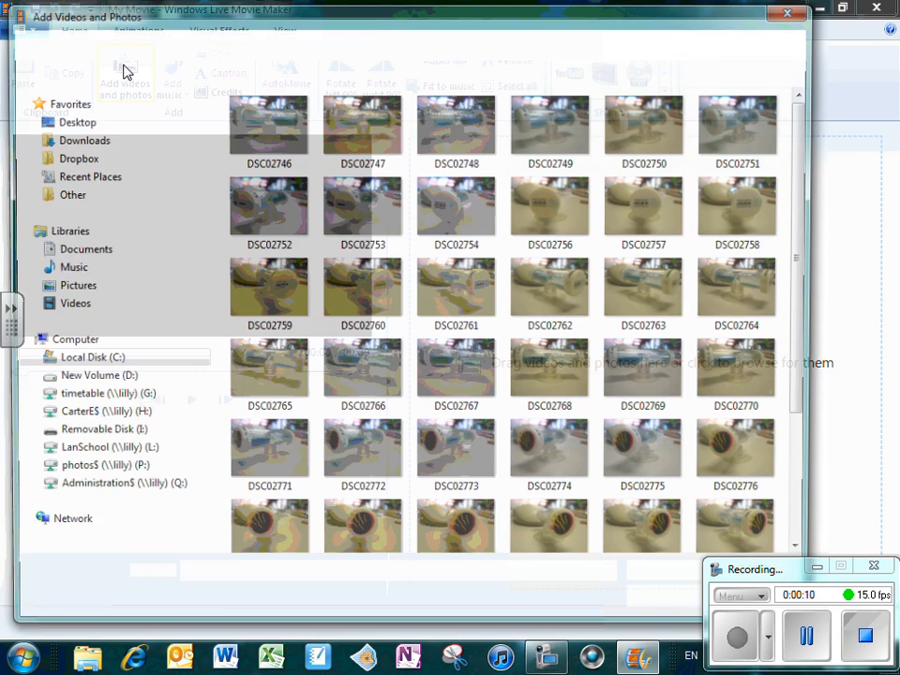
Import all the photos from the Spinning timer folder into the project
{"action": "left_click", "coordinate": [269, 127]}
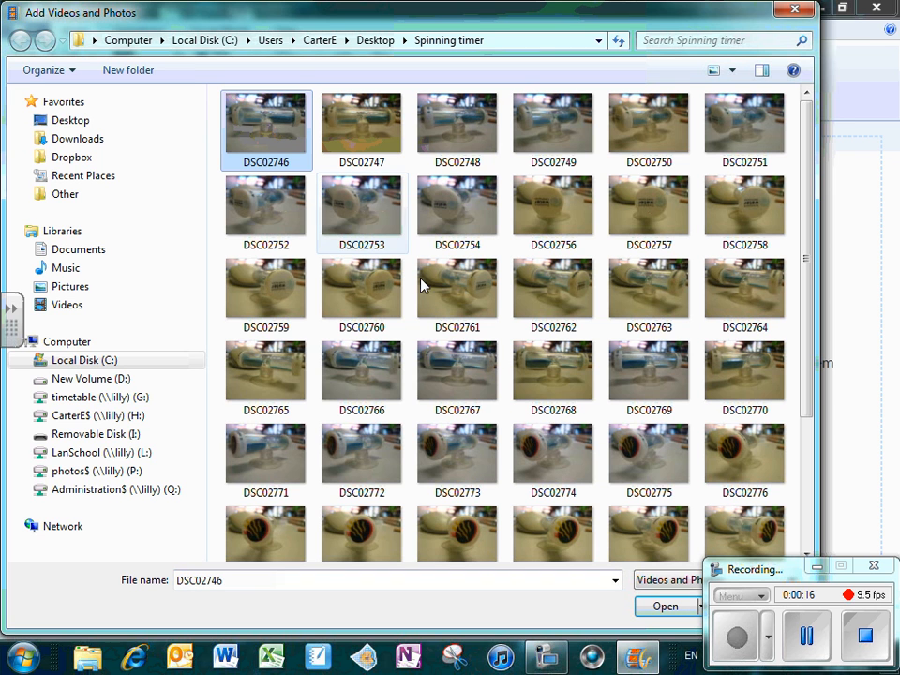
{"action": "key", "text": "ctrl+a"}
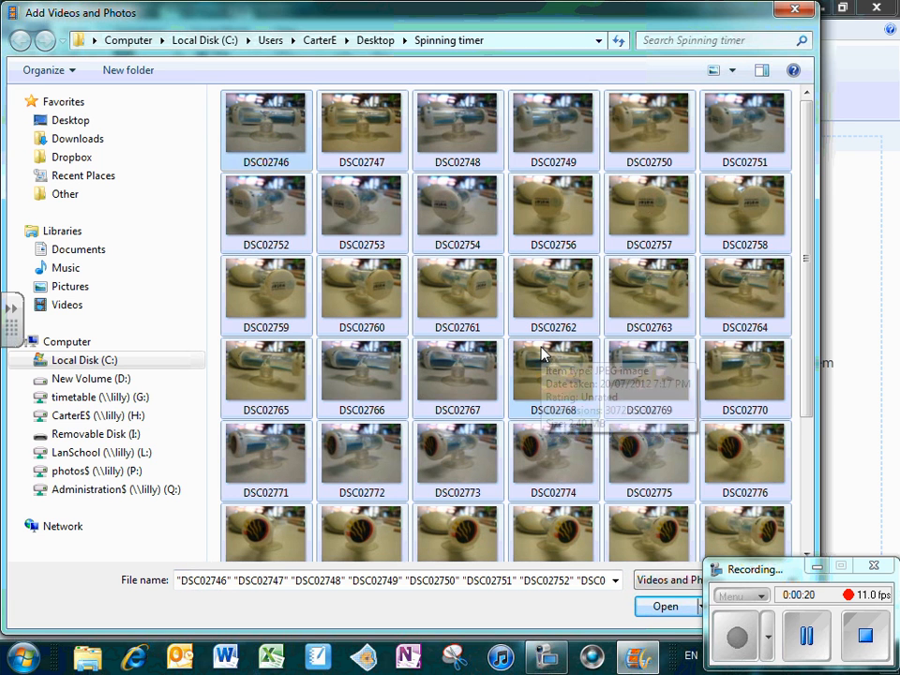
{"action": "left_click", "coordinate": [663, 607]}
Set the display duration of all imported photos to 1.00 second
{"action": "left_click_drag", "start_coordinate": [886, 199], "coordinate": [893, 163]}
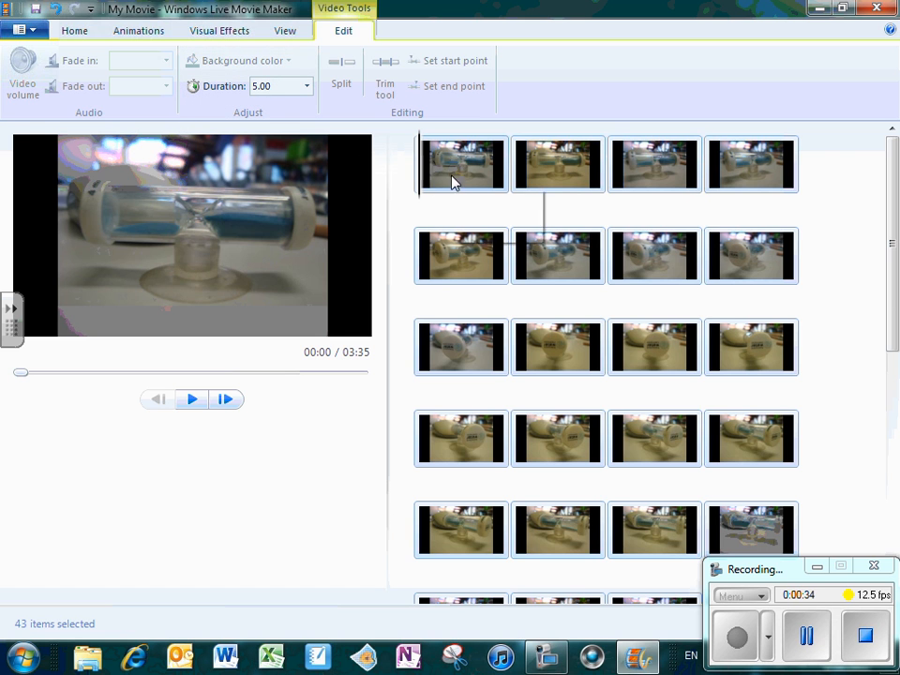
{"action": "left_click", "coordinate": [309, 86]}
{"action": "left_click", "coordinate": [290, 104]}
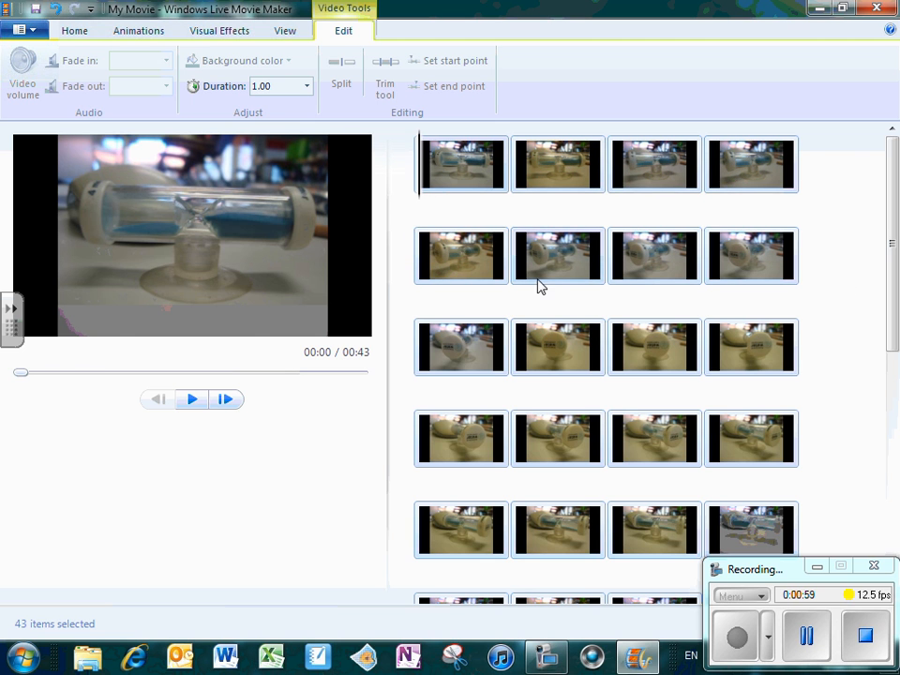
Apply the orange posterized-look visual effect to the fifth through eighth photos, DSC02750 to DSC02753
{"action": "left_click", "coordinate": [472, 265]}
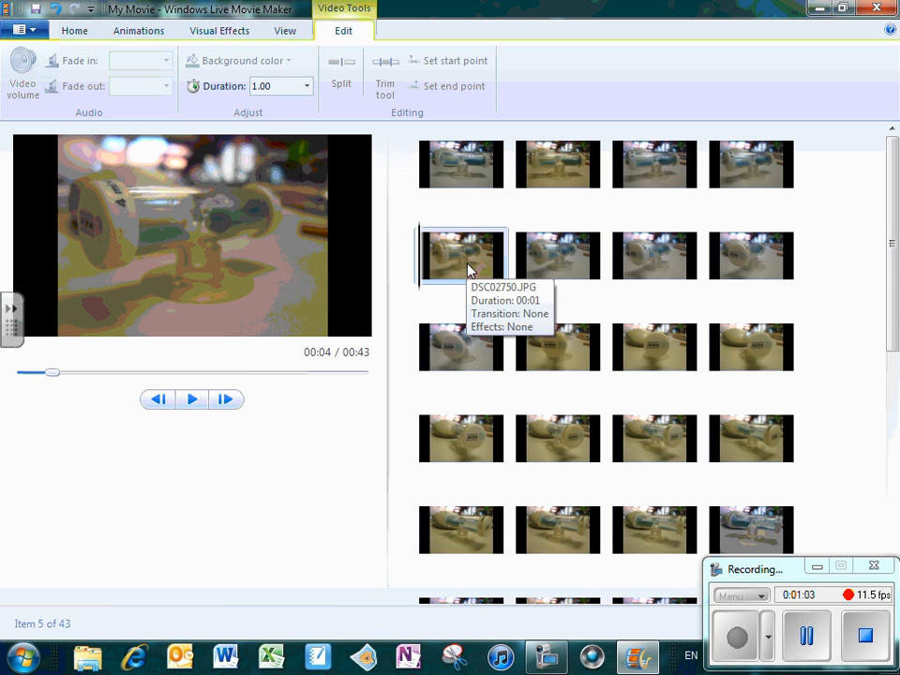
{"action": "left_click", "coordinate": [729, 255], "text": "shift"}
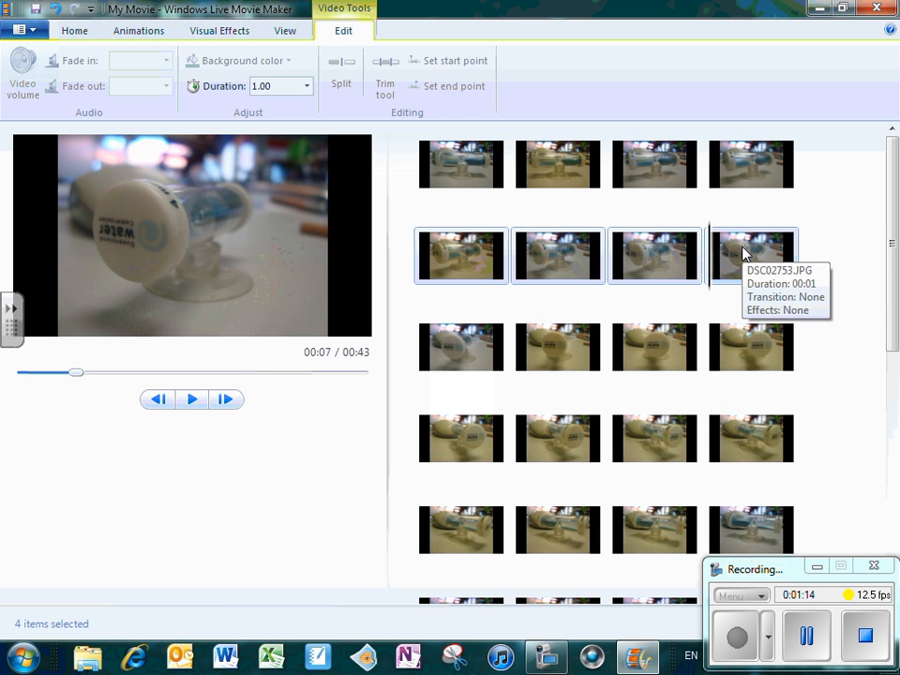
{"action": "left_click", "coordinate": [225, 32]}
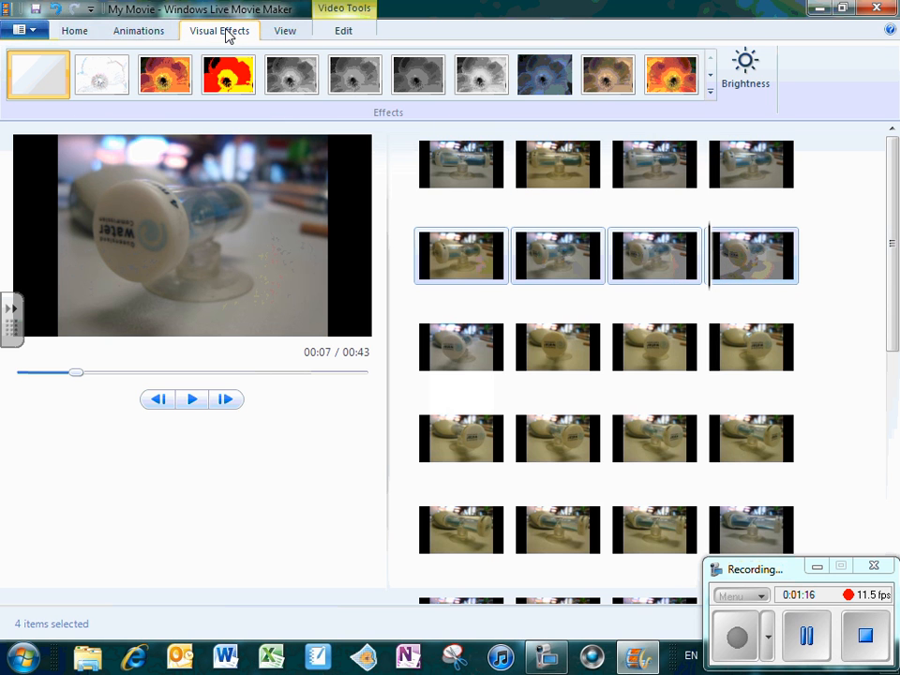
{"action": "left_click", "coordinate": [167, 82]}
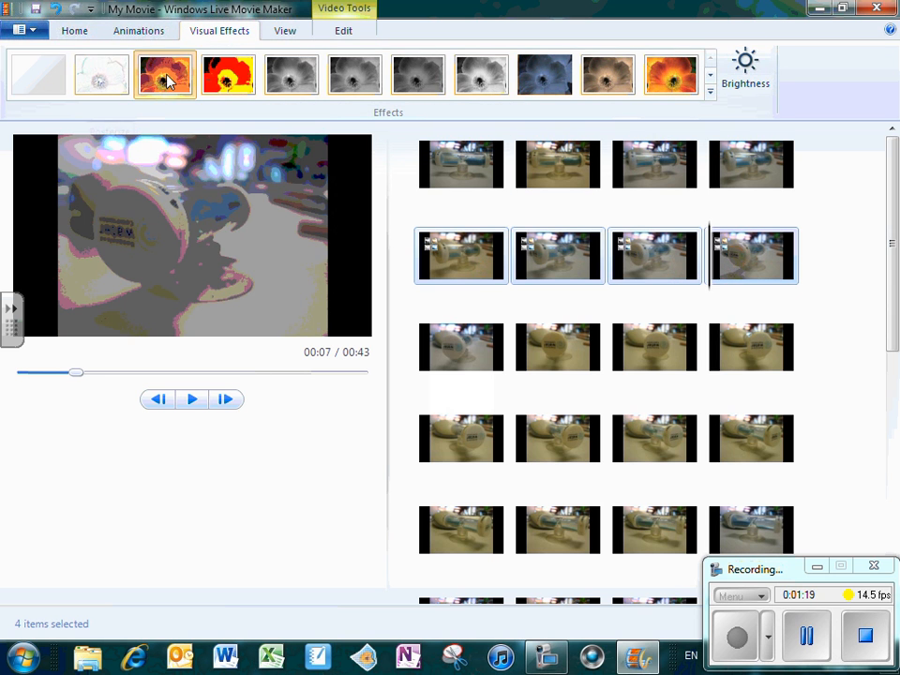
Apply the Edge detection visual effect to the ninth through twelfth photos
{"action": "left_click", "coordinate": [448, 347]}
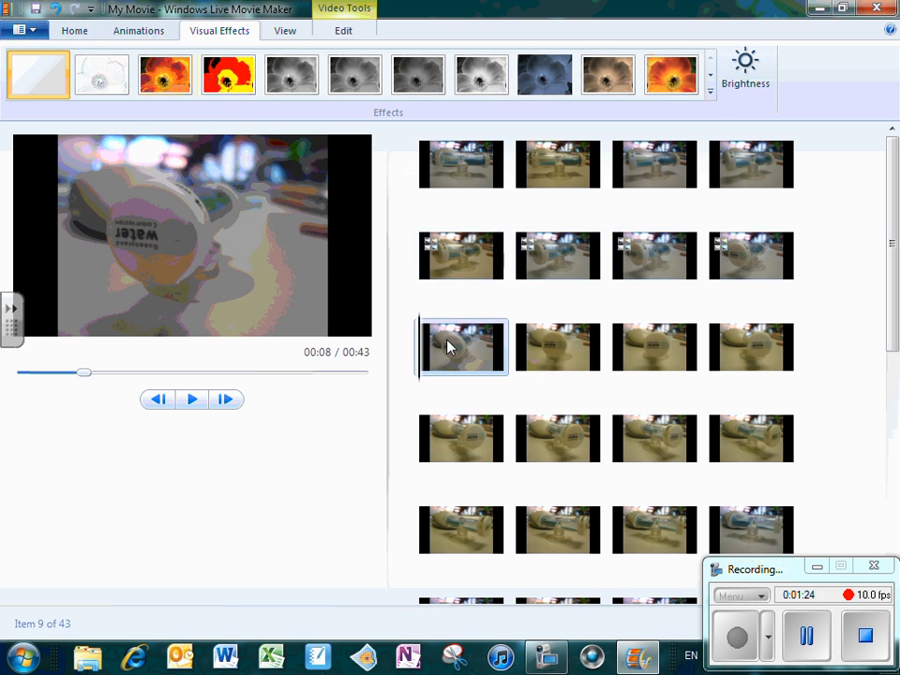
{"action": "left_click", "coordinate": [735, 344], "text": "shift"}
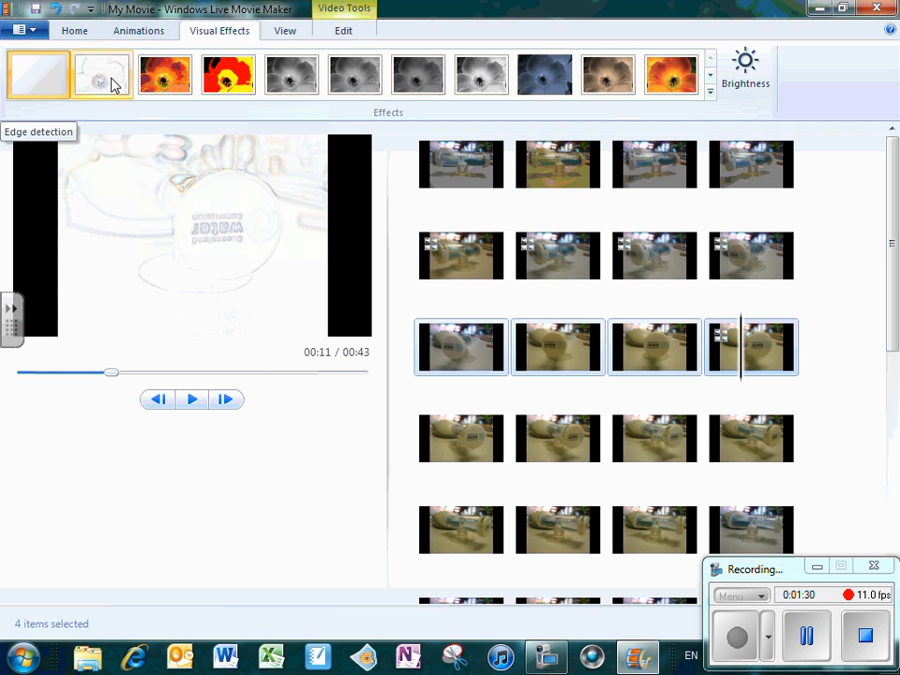
{"action": "left_click", "coordinate": [111, 84]}
Apply the dark blue-tinted visual effect to the 13th through 16th photos
{"action": "left_click", "coordinate": [460, 437]}
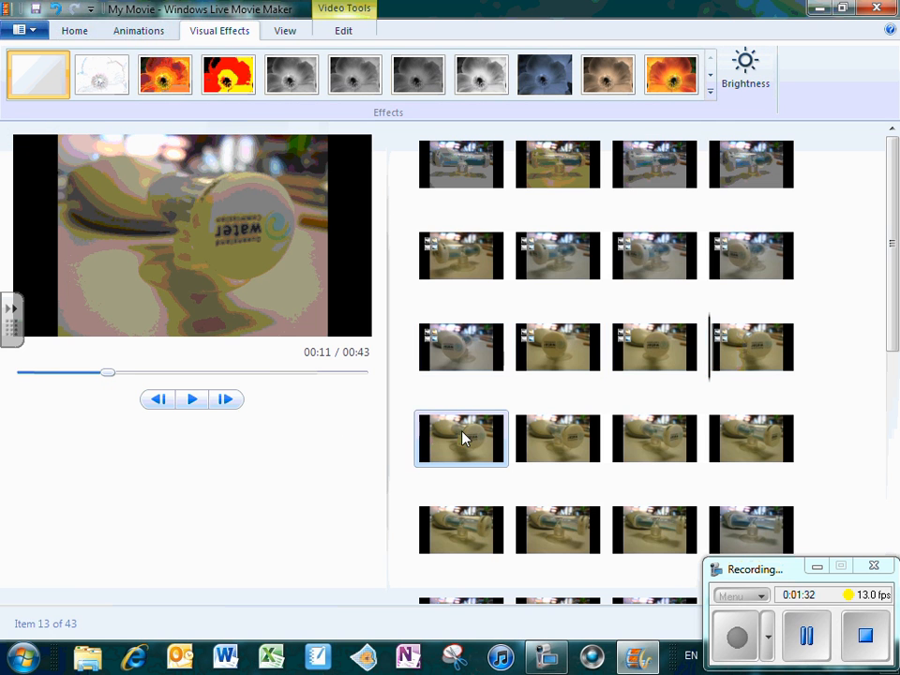
{"action": "left_click", "coordinate": [727, 433], "text": "shift"}
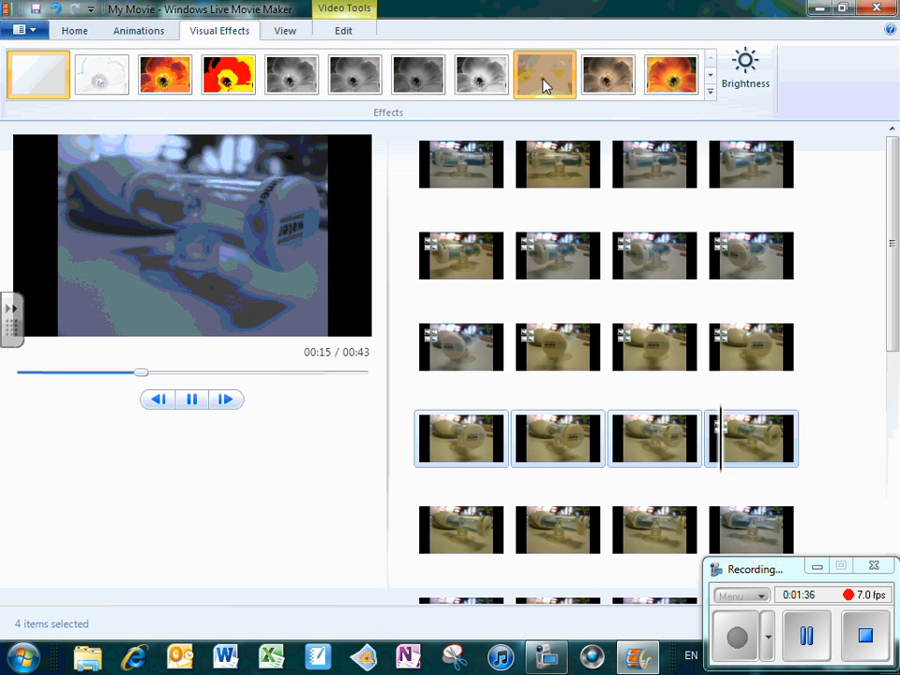
{"action": "left_click", "coordinate": [543, 85]}
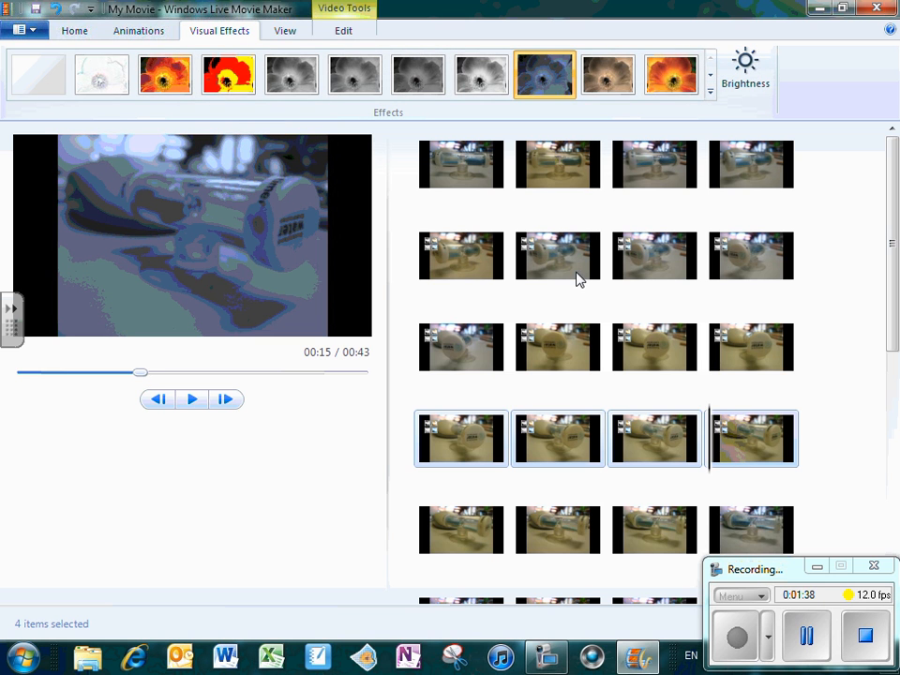
Apply the colour-shifting effect with the blue and purple flower preview to the 17th through 20th photos
{"action": "left_click", "coordinate": [480, 520]}
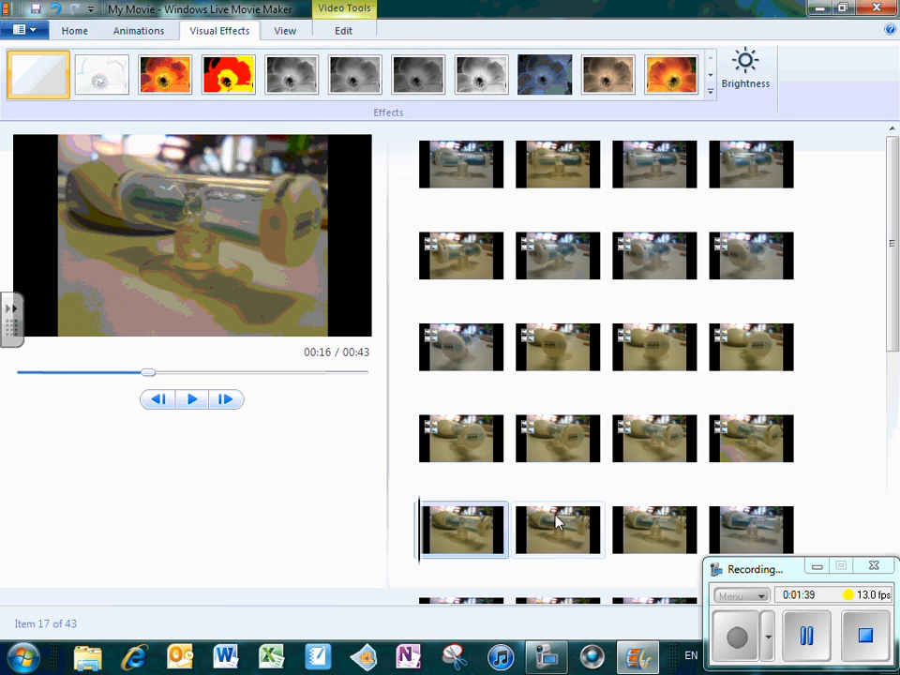
{"action": "left_click", "coordinate": [731, 533], "text": "shift"}
{"action": "left_click", "coordinate": [712, 76]}
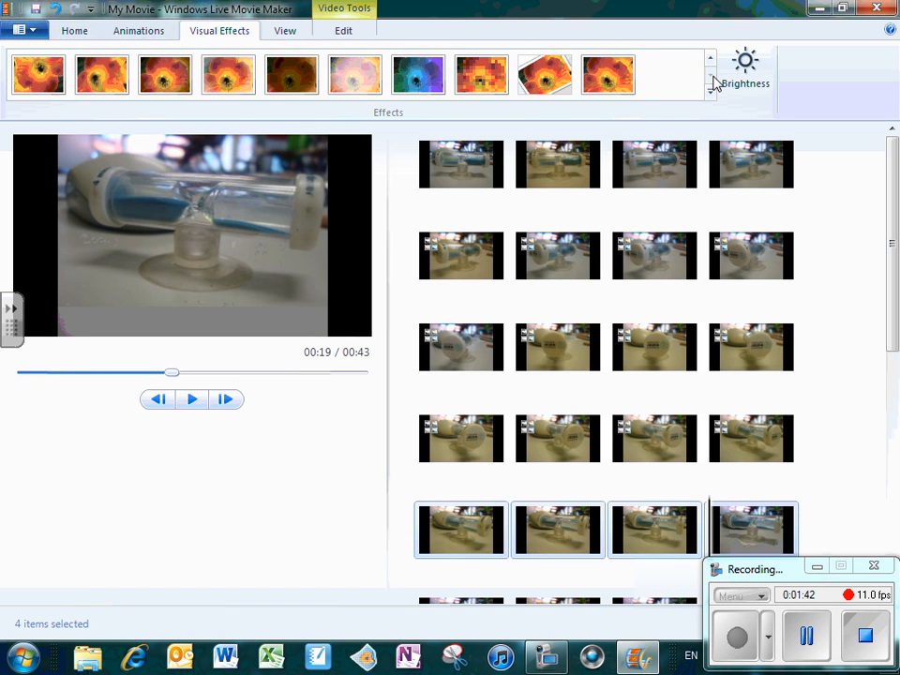
{"action": "left_click", "coordinate": [430, 86]}
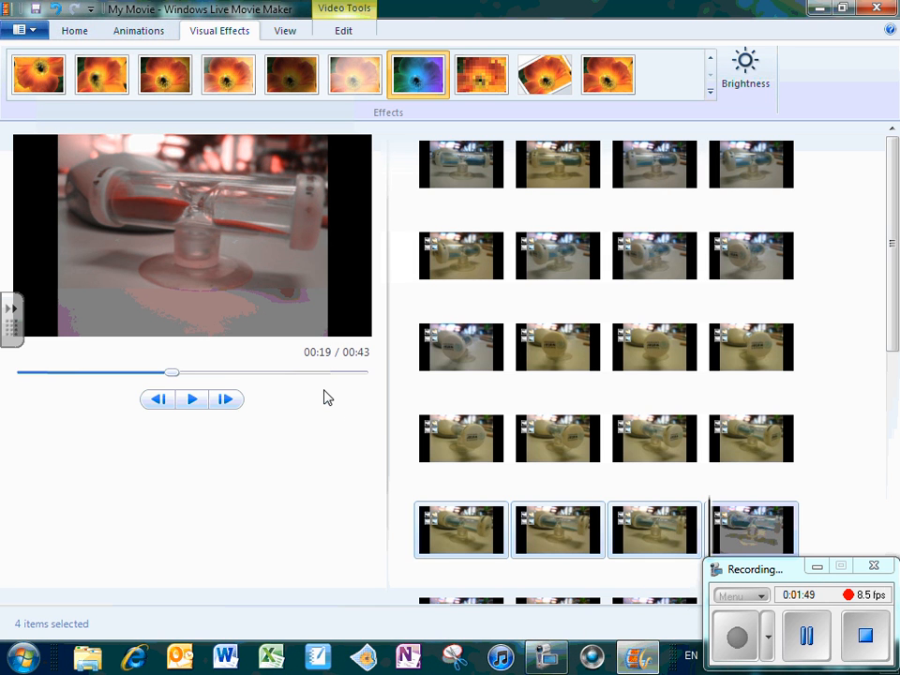
Preview the movie from the first photo through the photos with effects, pausing shortly after them
{"action": "left_click", "coordinate": [448, 184]}
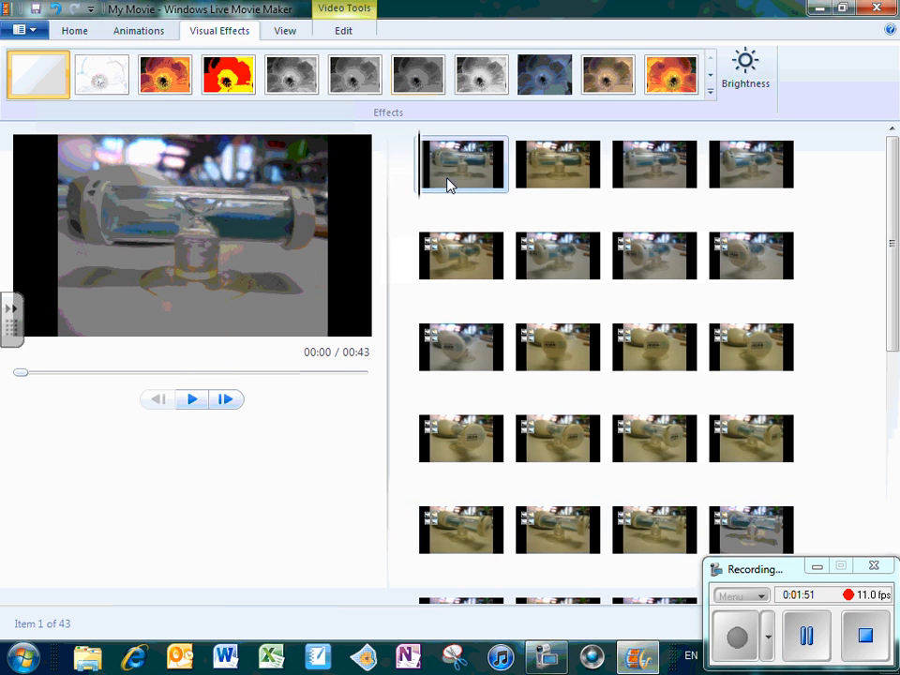
{"action": "left_click", "coordinate": [193, 402]}
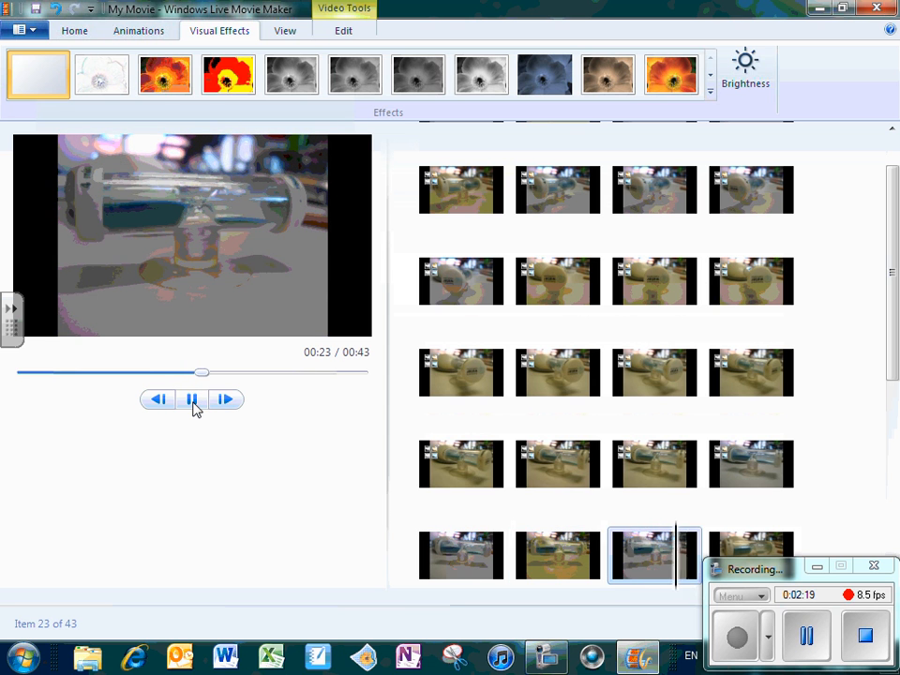
{"action": "left_click", "coordinate": [194, 400]}
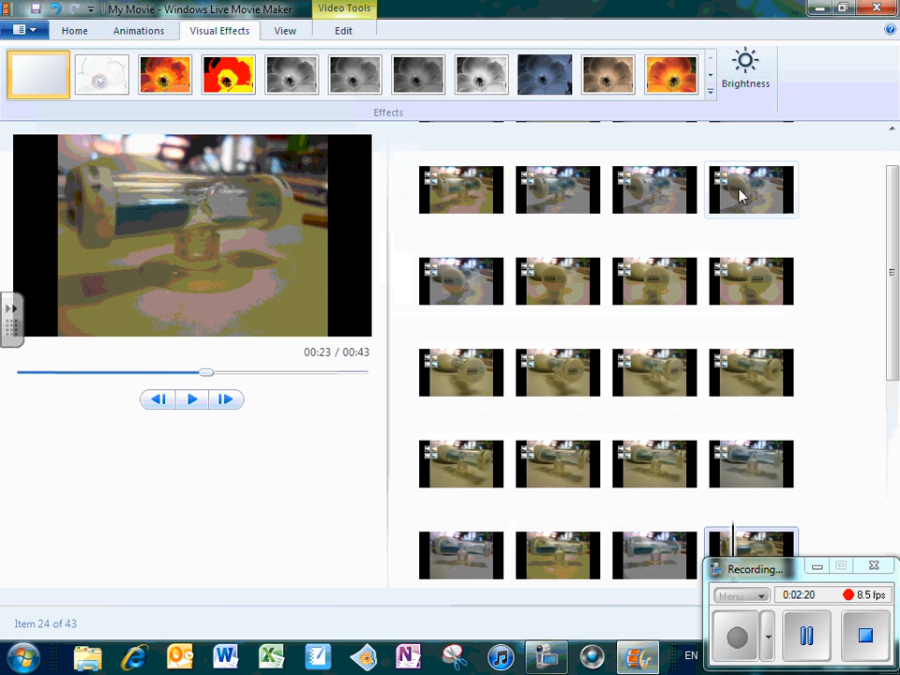
{"action": "left_click", "coordinate": [710, 91]}
{"action": "mouse_move", "coordinate": [709, 91]}
{"action": "left_mouse_down"}
{"action": "mouse_move", "coordinate": [711, 178]}
{"action": "mouse_move", "coordinate": [711, 90]}
{"action": "left_mouse_up"}
{"action": "left_click", "coordinate": [800, 94]}
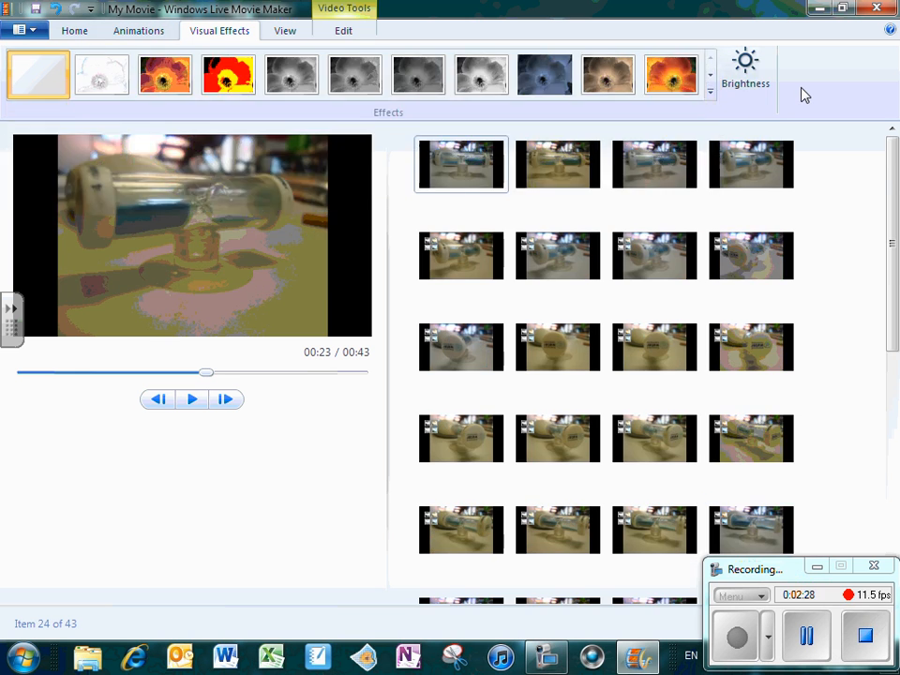
Set the project's aspect ratio to Widescreen (16:9)
{"action": "left_click", "coordinate": [285, 34]}
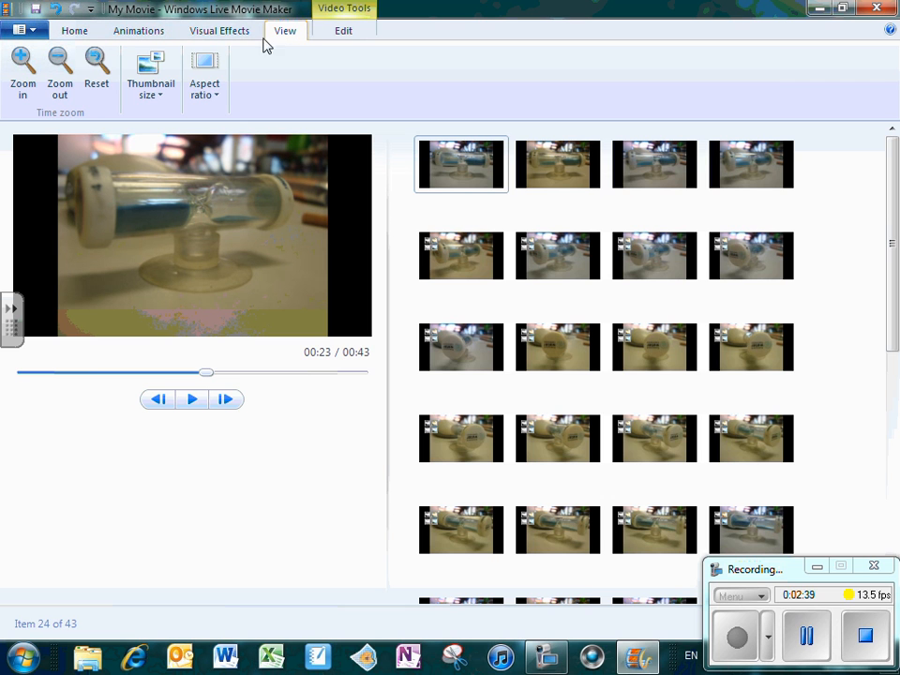
{"action": "left_click", "coordinate": [218, 98]}
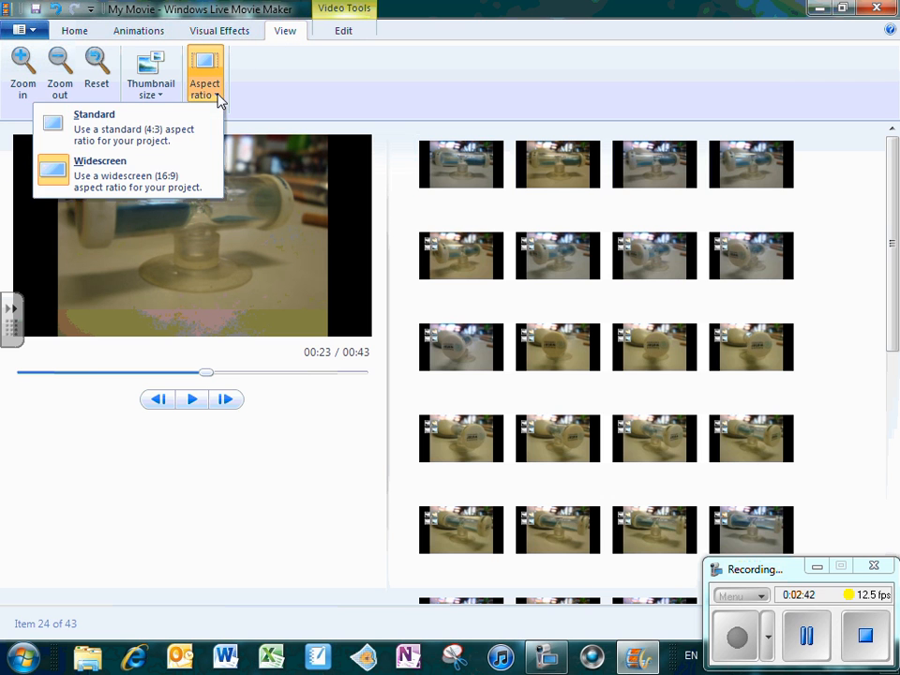
{"action": "left_click", "coordinate": [150, 177]}
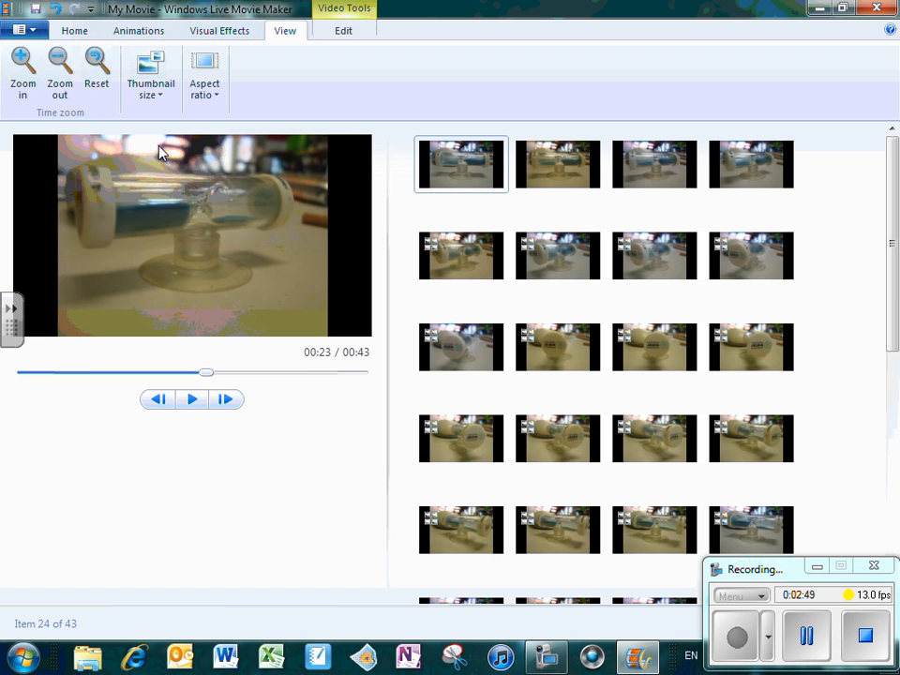
Save the project to the Desktop under the name "Test 1"
{"action": "left_click", "coordinate": [73, 34]}
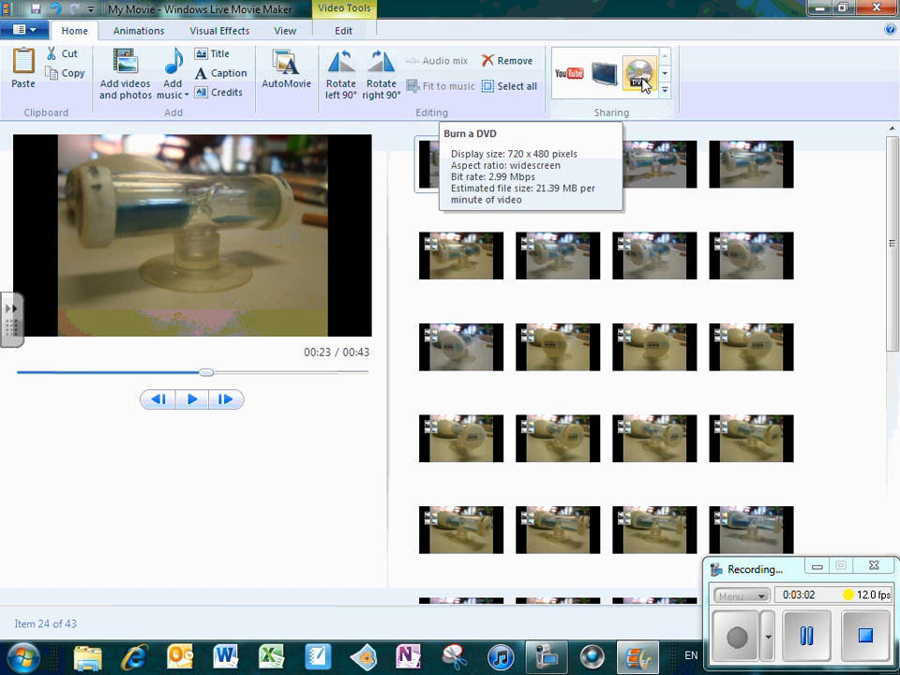
{"action": "left_click", "coordinate": [36, 32]}
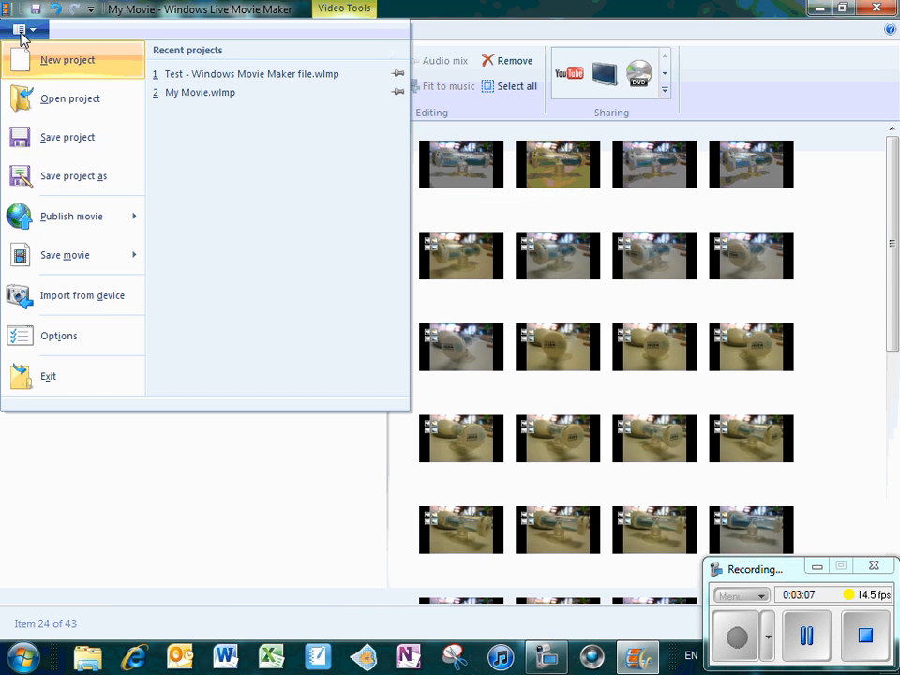
{"action": "left_click", "coordinate": [57, 138]}
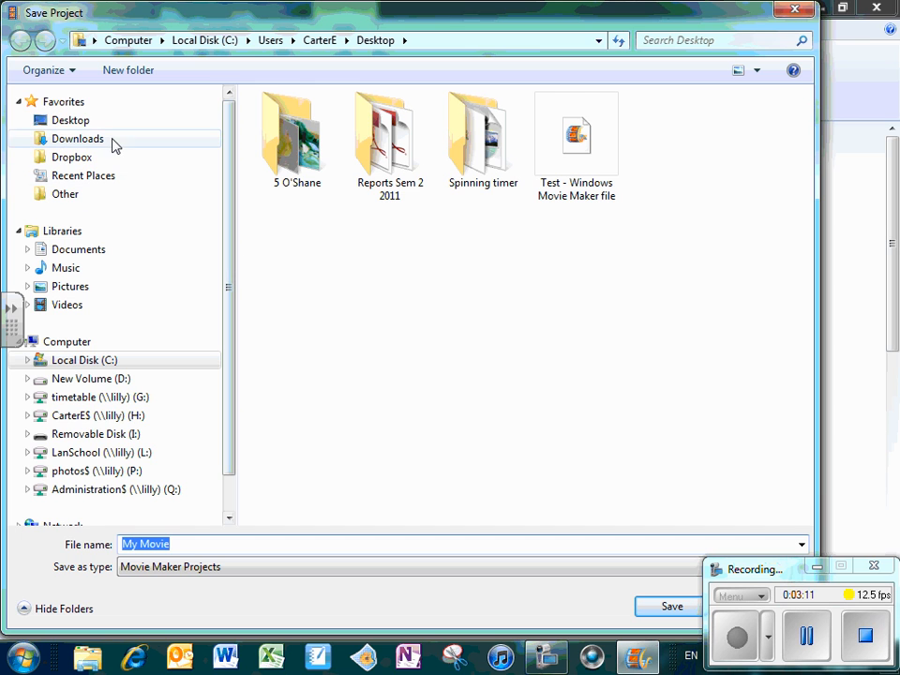
{"action": "left_click", "coordinate": [71, 120]}
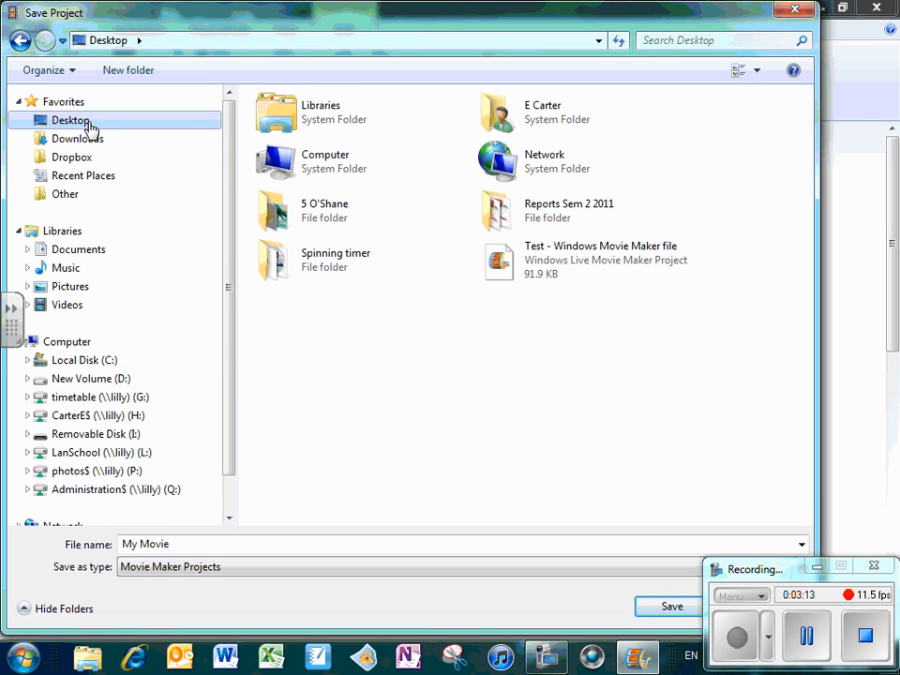
{"action": "left_click", "coordinate": [167, 543]}
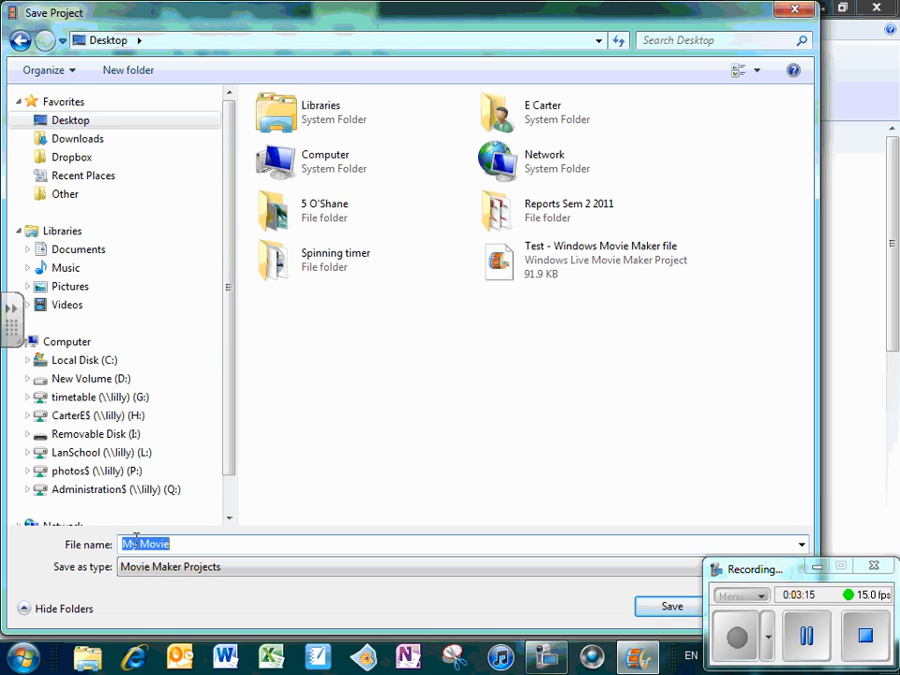
{"action": "type", "text": "Tes"}
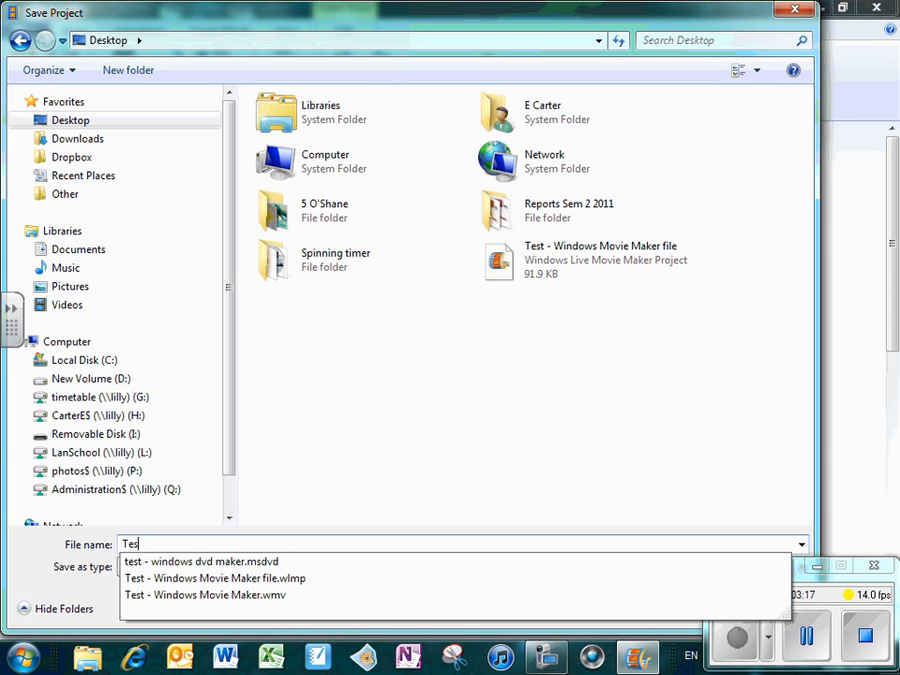
{"action": "type", "text": "t 1"}
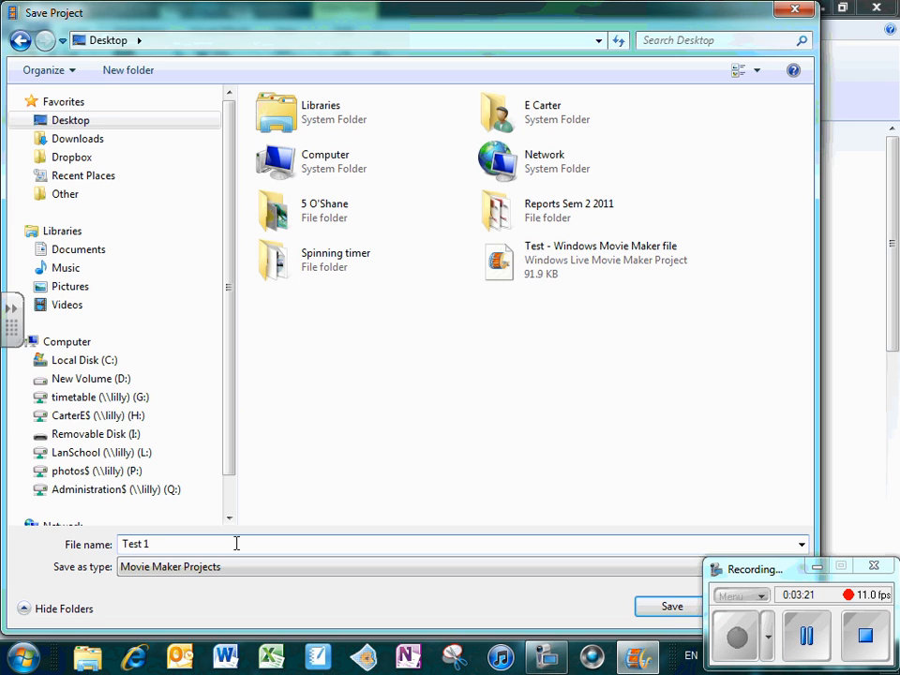
{"action": "key", "text": "Return"}
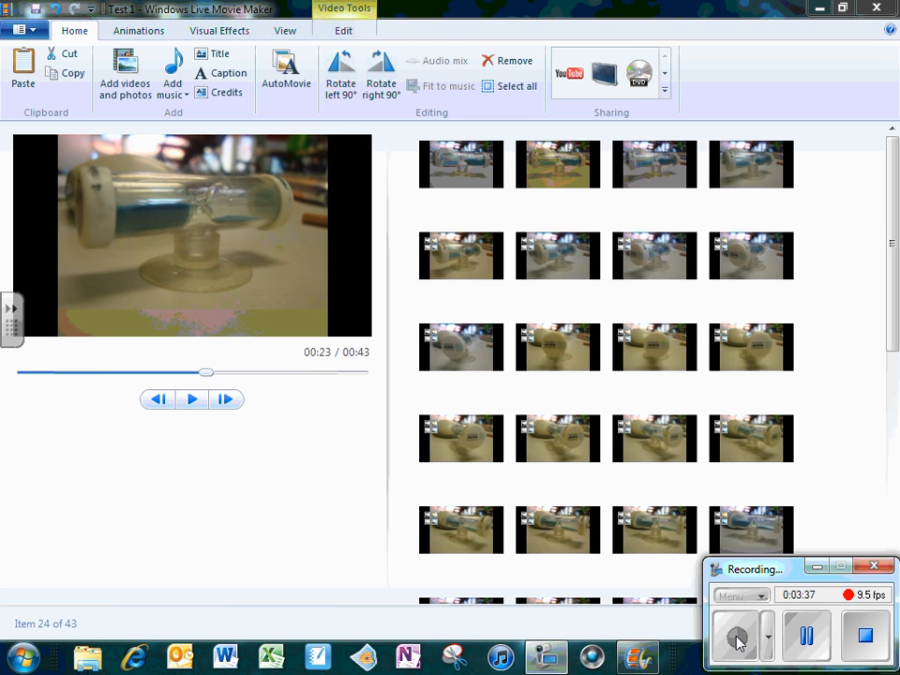
Export the movie with the Burn a DVD option, saving it on the Desktop as a WMV file named "DVD version"
{"action": "left_click", "coordinate": [642, 79]}
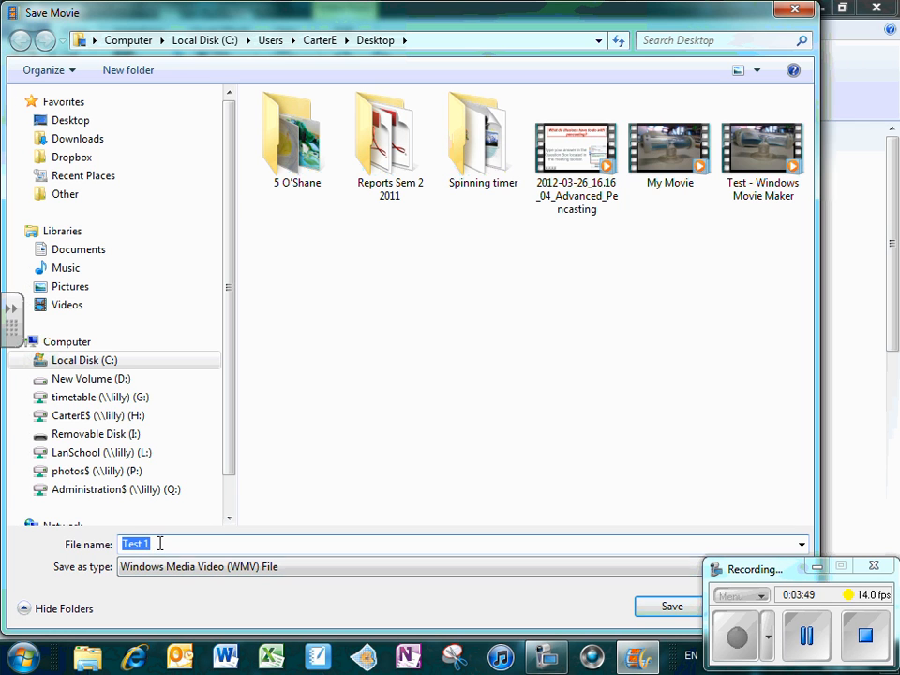
{"action": "left_click_drag", "start_coordinate": [160, 543], "coordinate": [114, 538]}
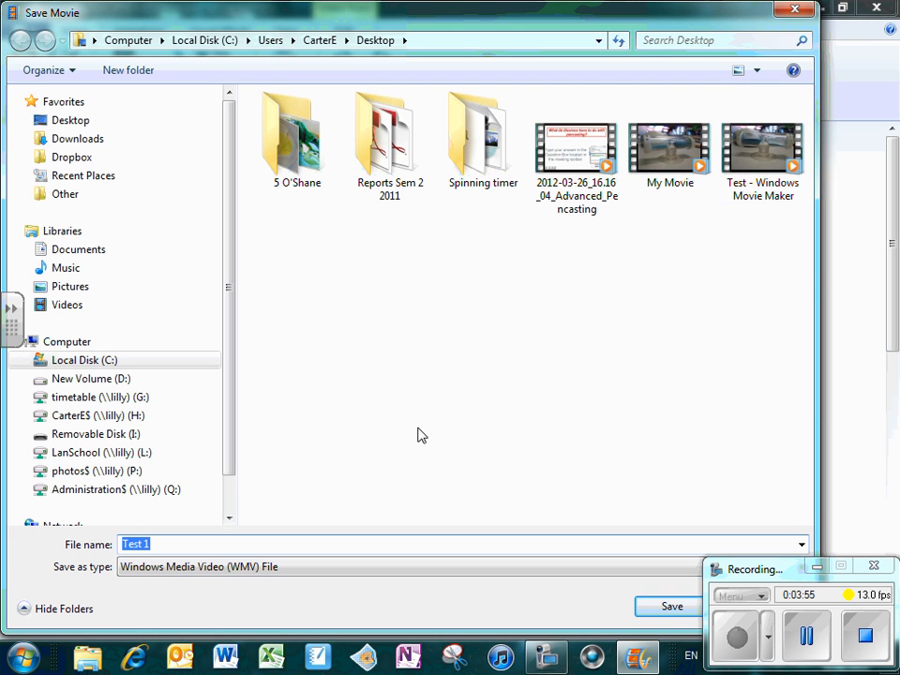
{"action": "type", "text": "DVD version"}
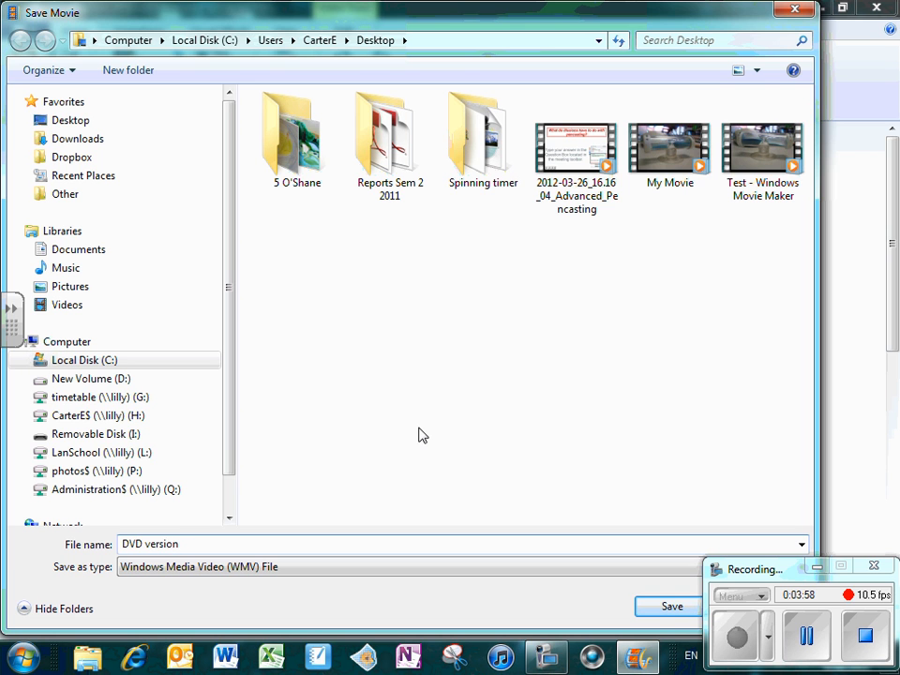
{"action": "left_click", "coordinate": [670, 610]}
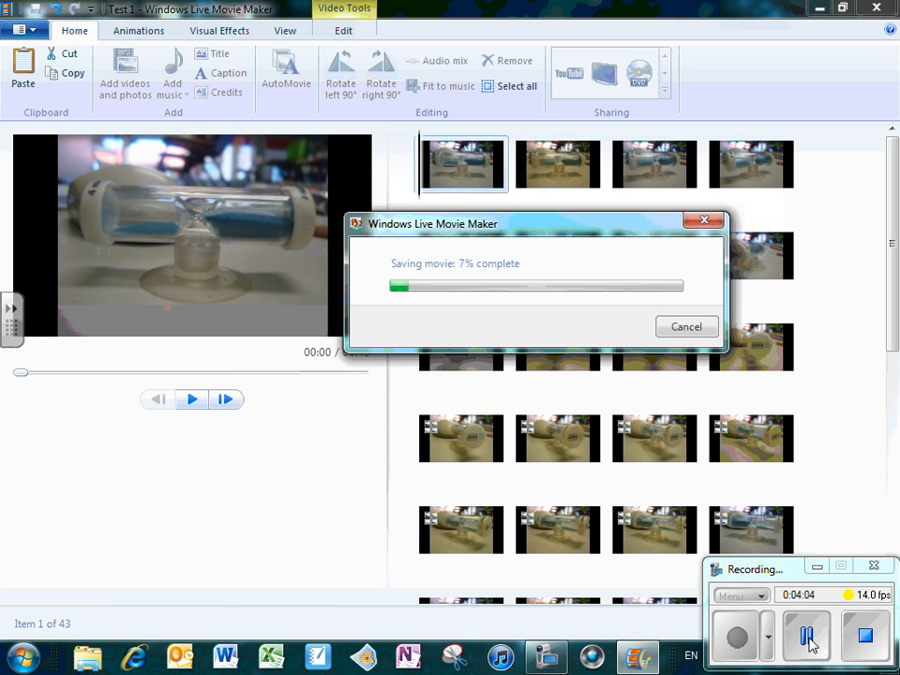
{"action": "left_click", "coordinate": [809, 637]}
{"action": "left_click", "coordinate": [734, 640]}
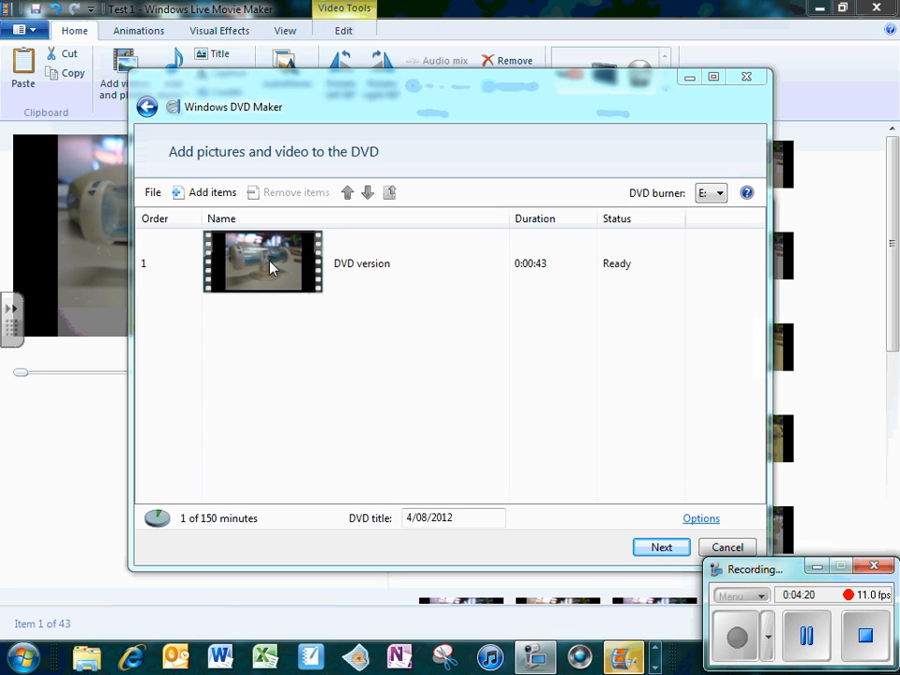
Accept the "DVD version" video as the DVD's content and proceed to the menu style and burning stage
{"action": "left_click", "coordinate": [661, 547]}
{"action": "left_click", "coordinate": [804, 638]}
{"action": "left_click", "coordinate": [739, 638]}
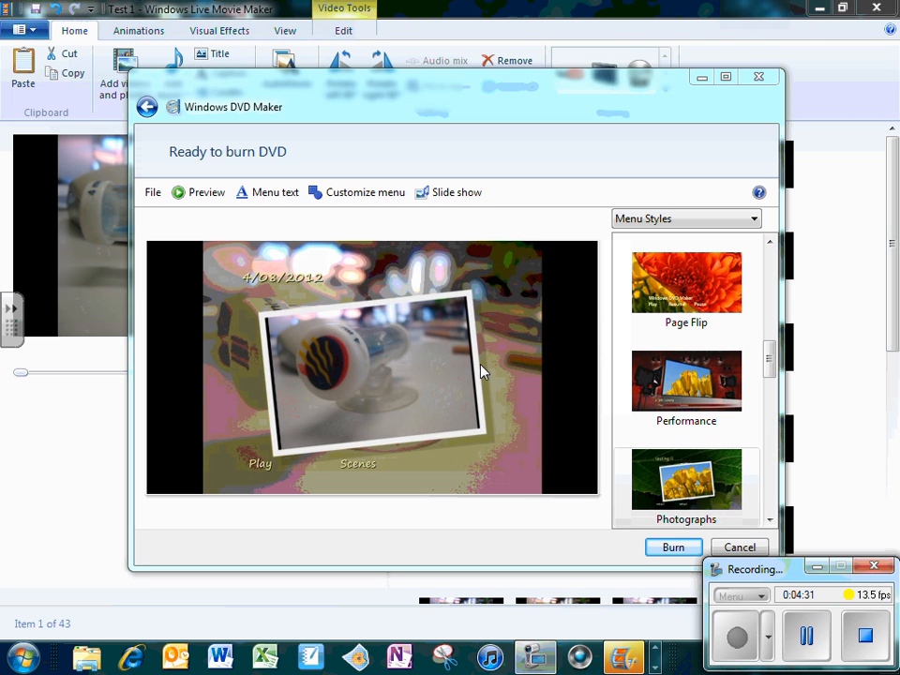
Exit Windows DVD Maker without burning, choosing to save the DVD project on the Desktop under the name "DVD version 2"
{"action": "left_click", "coordinate": [761, 78]}
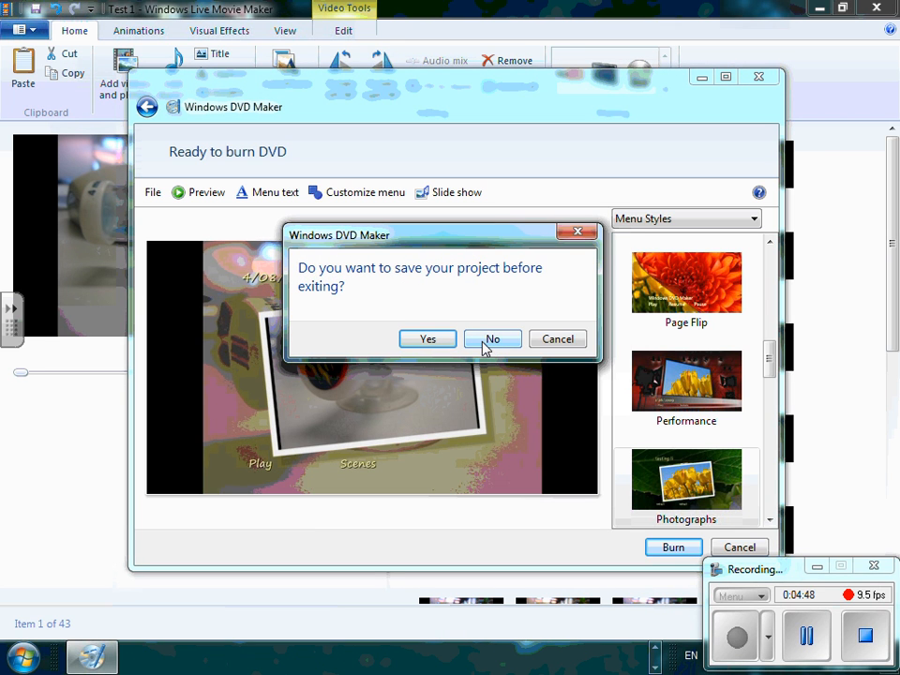
{"action": "left_click", "coordinate": [432, 340]}
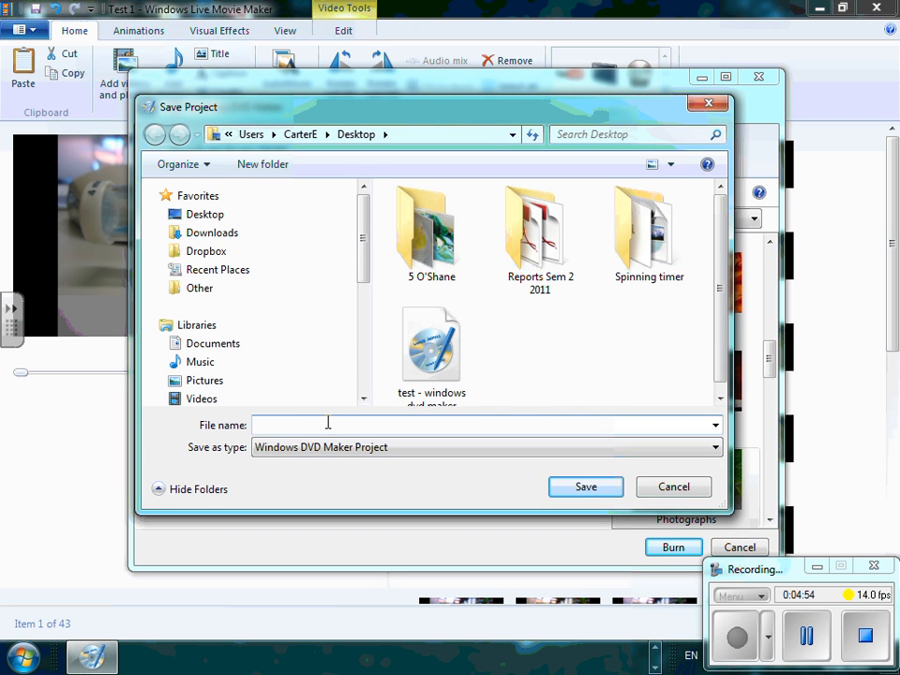
{"action": "type", "text": "DVD versi"}
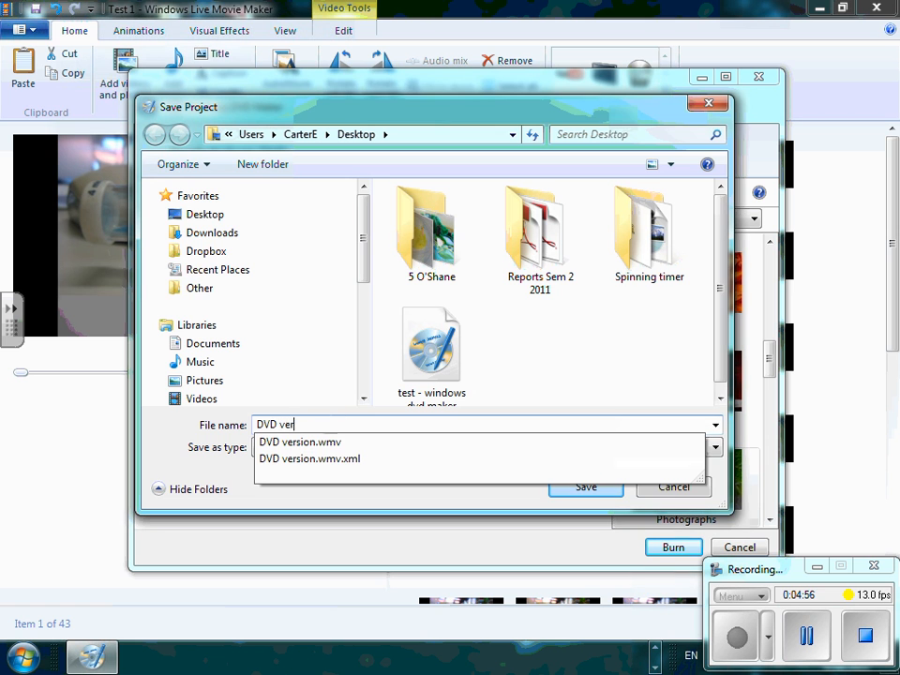
{"action": "type", "text": "on 2"}
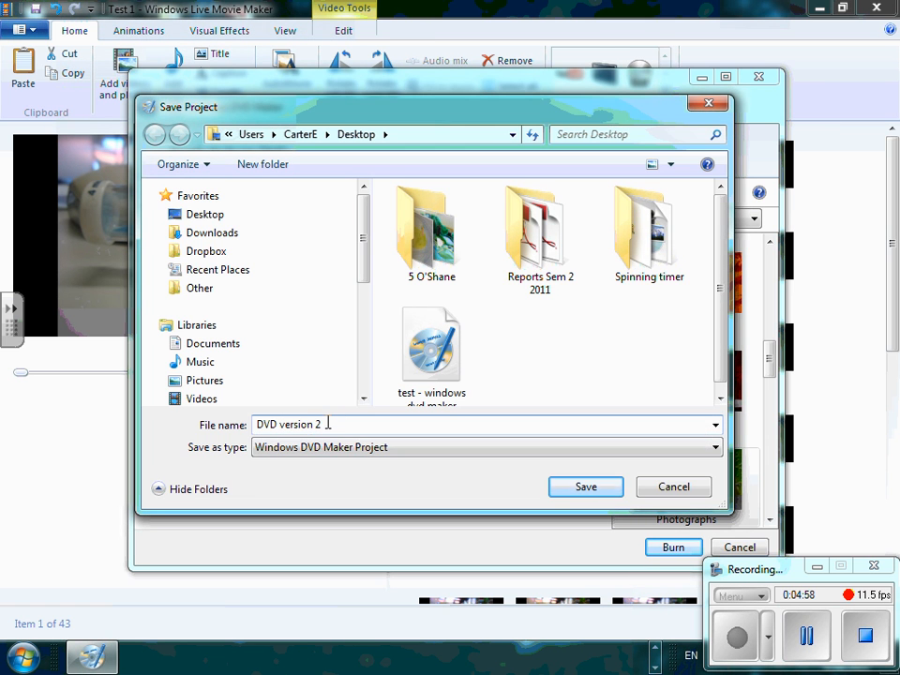